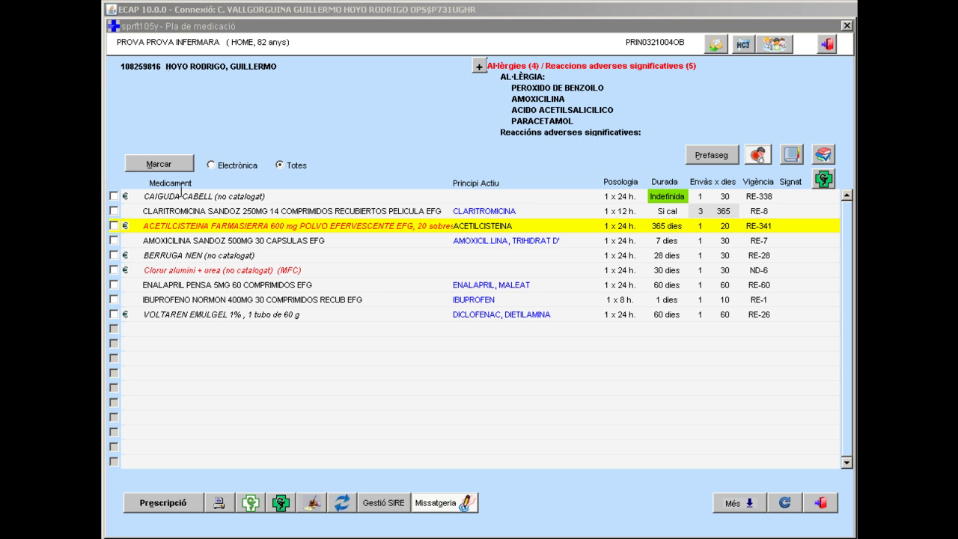
Expire the AMOXICILINA SANDOZ 500MG 30 CAPSULAS EFG prescription directly from the medication plan list
{"action": "left_click", "coordinate": [206, 240]}
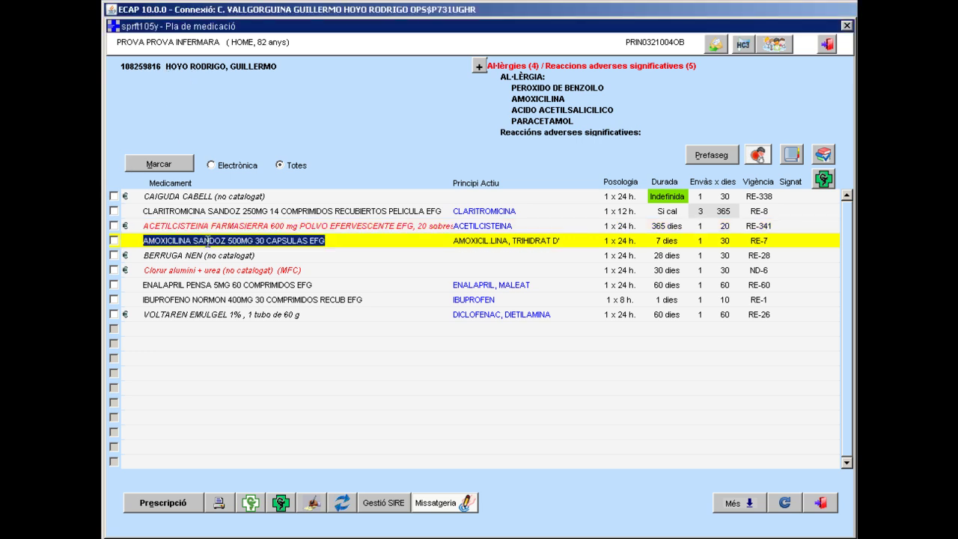
{"action": "right_click", "coordinate": [209, 243]}
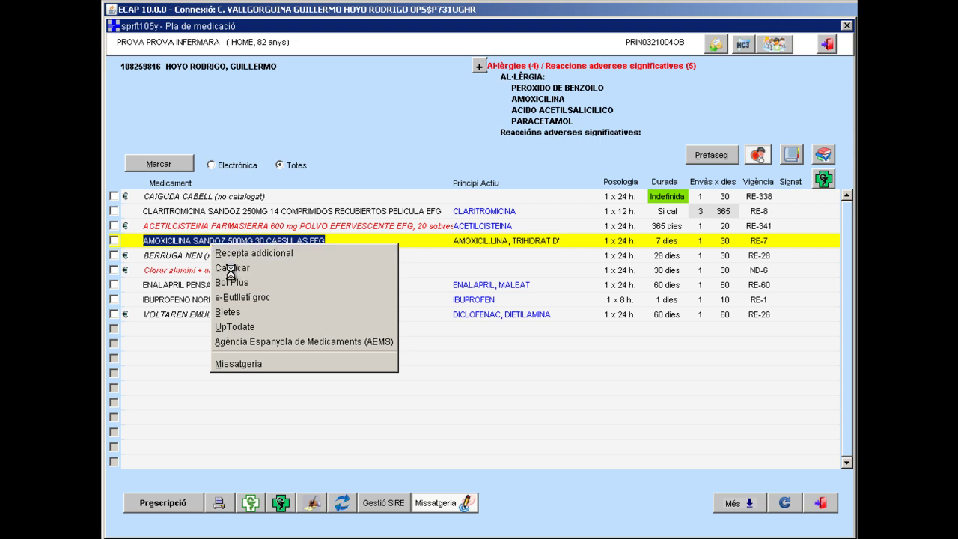
{"action": "left_click", "coordinate": [231, 269]}
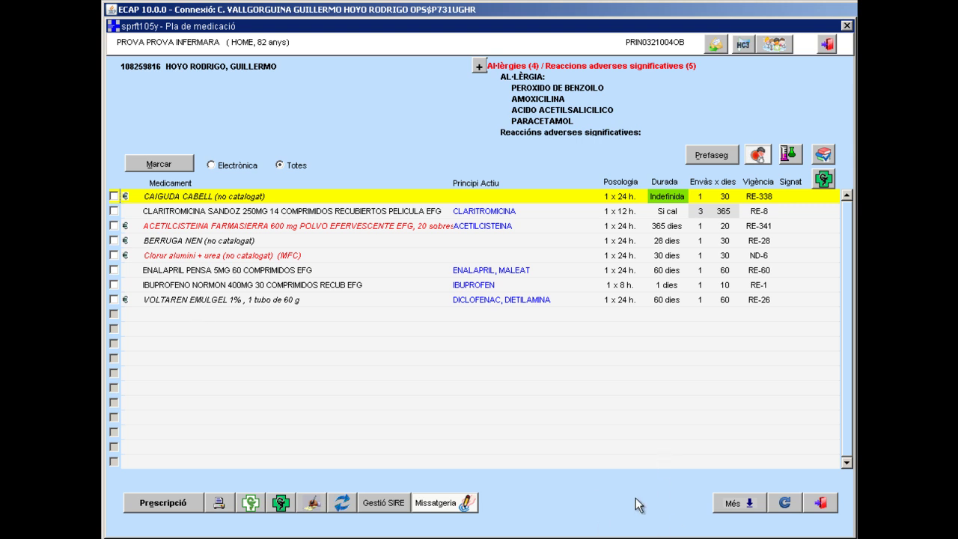
Open the patient's prescription history and sort it by prescription end date, most recent first
{"action": "left_click", "coordinate": [728, 505]}
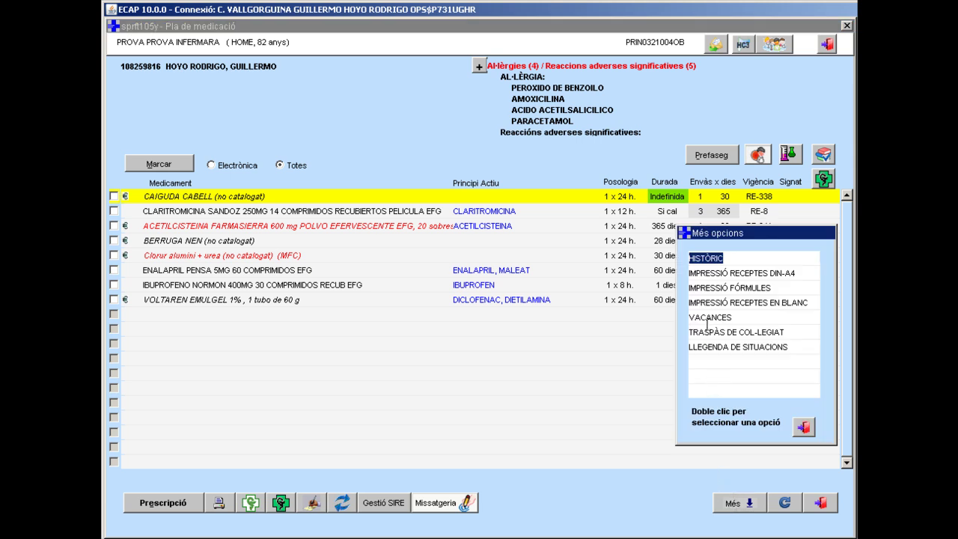
{"action": "double_click", "coordinate": [708, 259]}
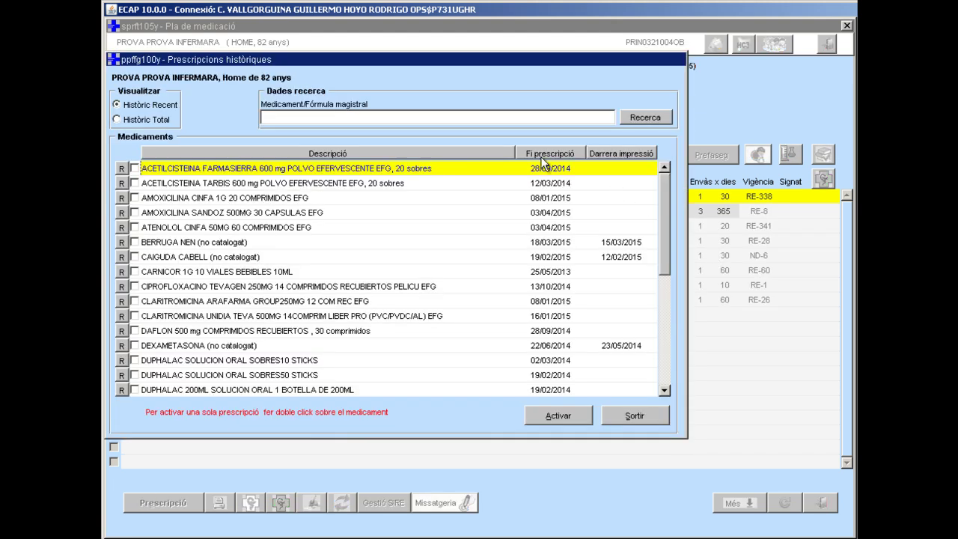
{"action": "left_click", "coordinate": [542, 153]}
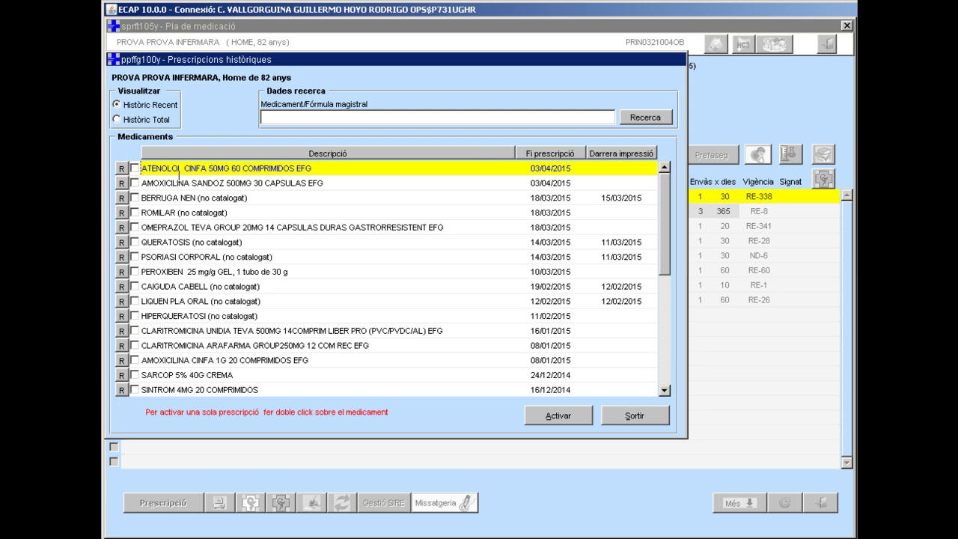
Reactivate AMOXICILINA SANDOZ 500MG 30 CAPSULAS EFG from the history, save the prescription details and return to the medication plan
{"action": "left_click", "coordinate": [254, 181]}
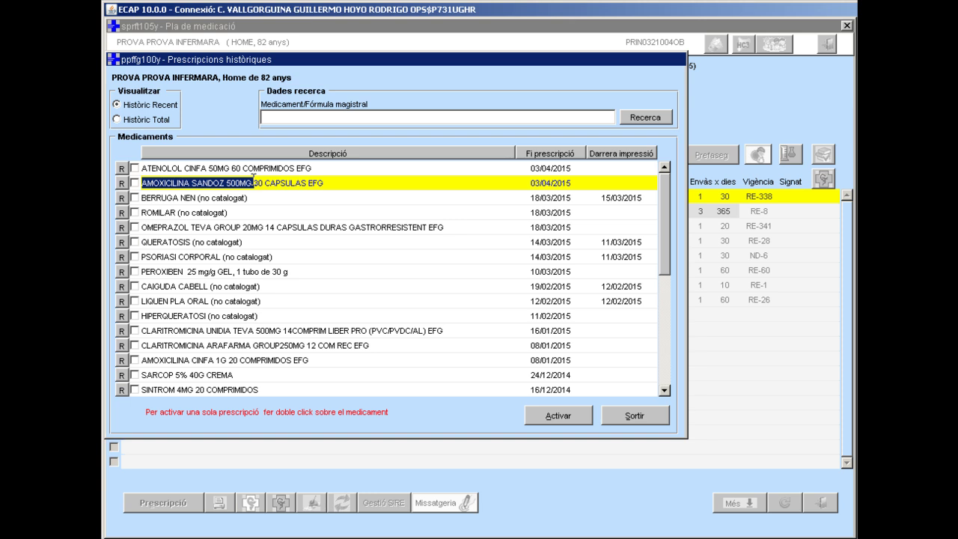
{"action": "left_click", "coordinate": [134, 183]}
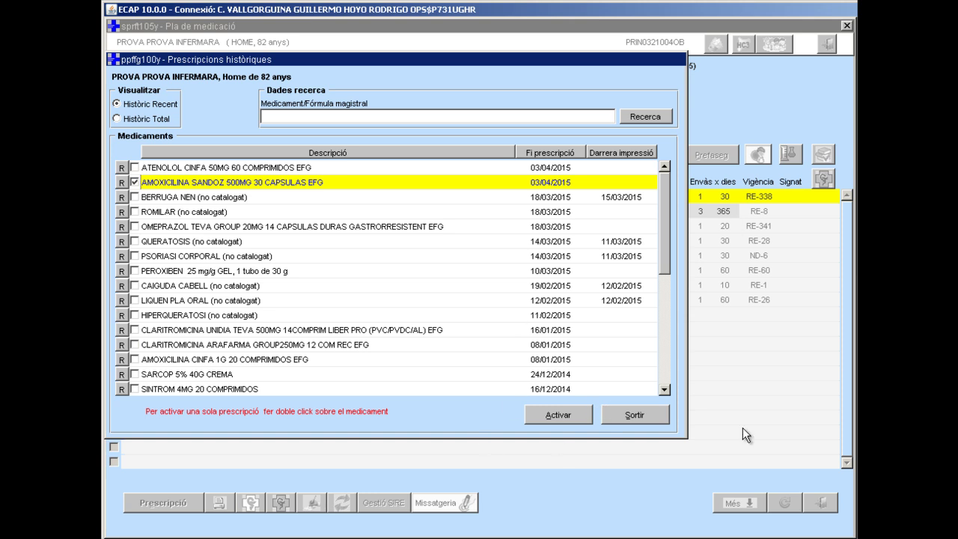
{"action": "left_click", "coordinate": [543, 419]}
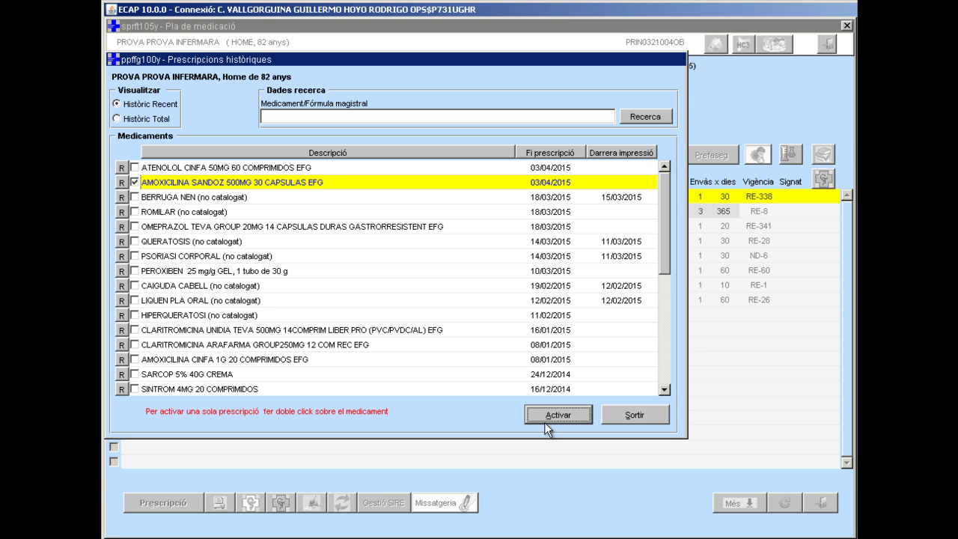
{"action": "left_click", "coordinate": [570, 412]}
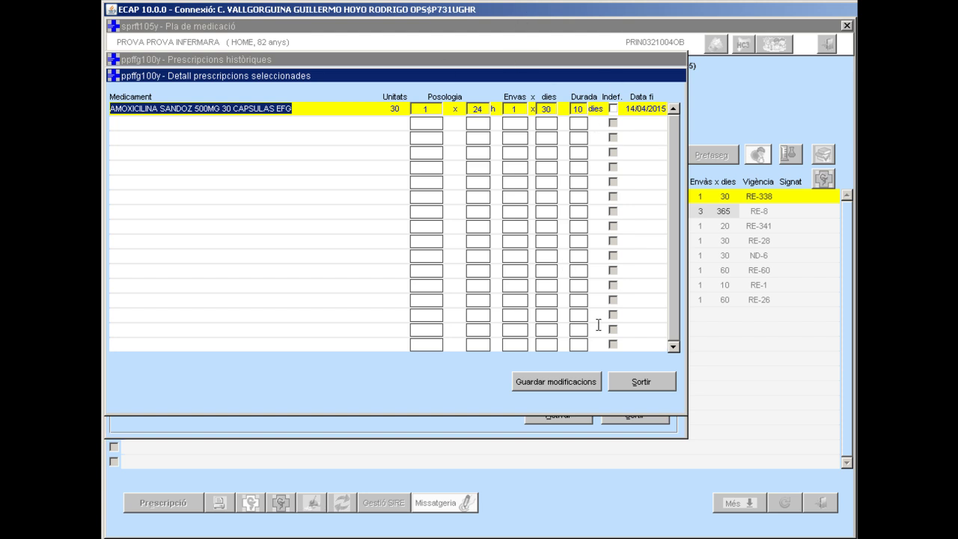
{"action": "left_click", "coordinate": [557, 384]}
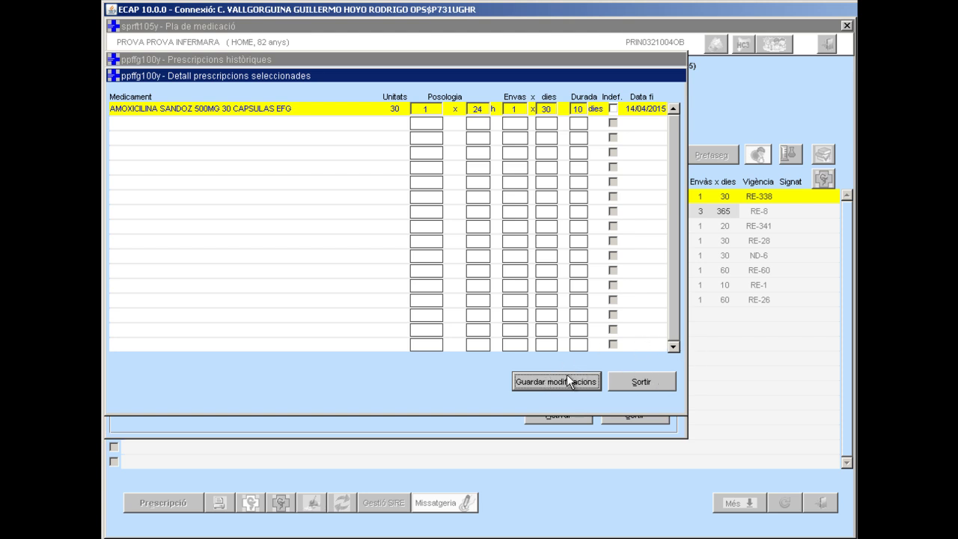
{"action": "left_click", "coordinate": [634, 380]}
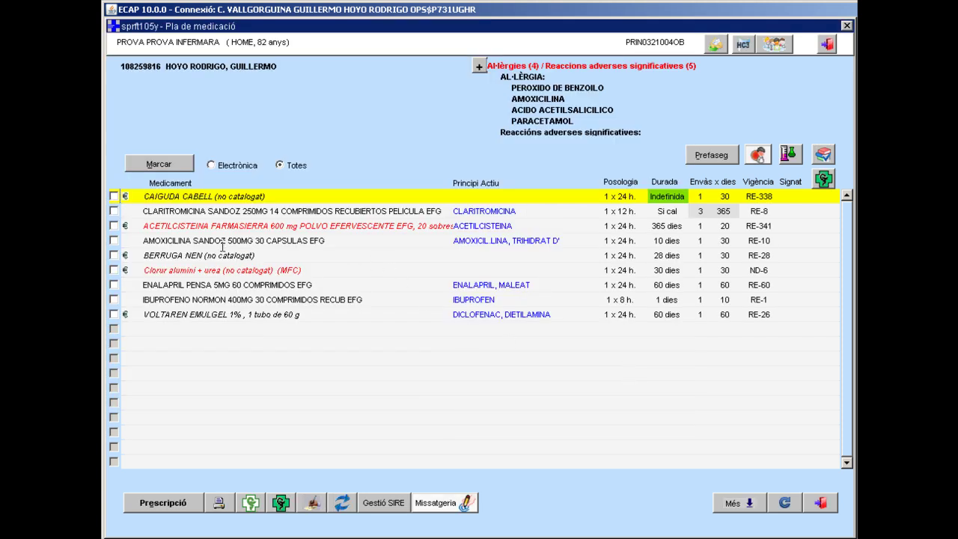
Begin a medication plan modification with the cause "Rebuig del pacient" and the reason "EL PACIENTE NO LO QUIERE TOMAR"
{"action": "left_click", "coordinate": [222, 241]}
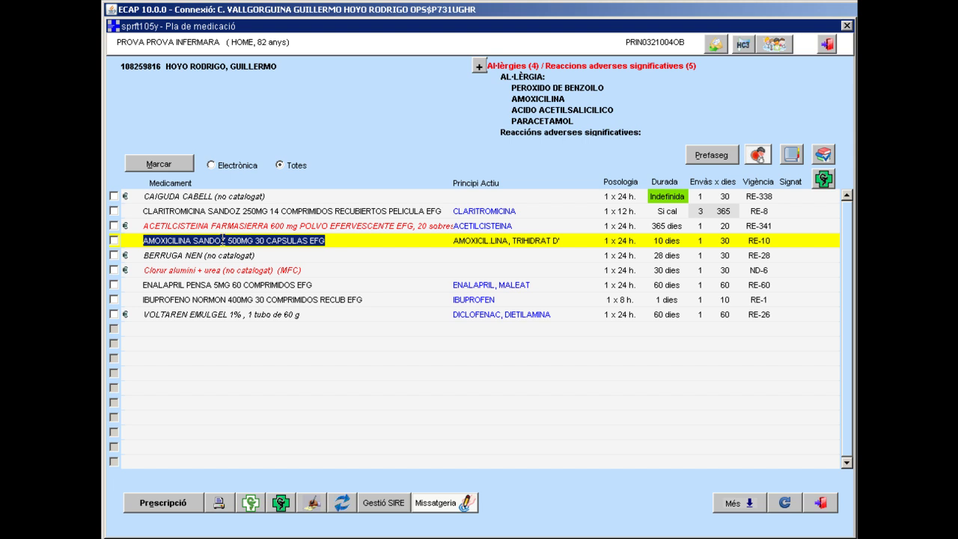
{"action": "left_click", "coordinate": [164, 507]}
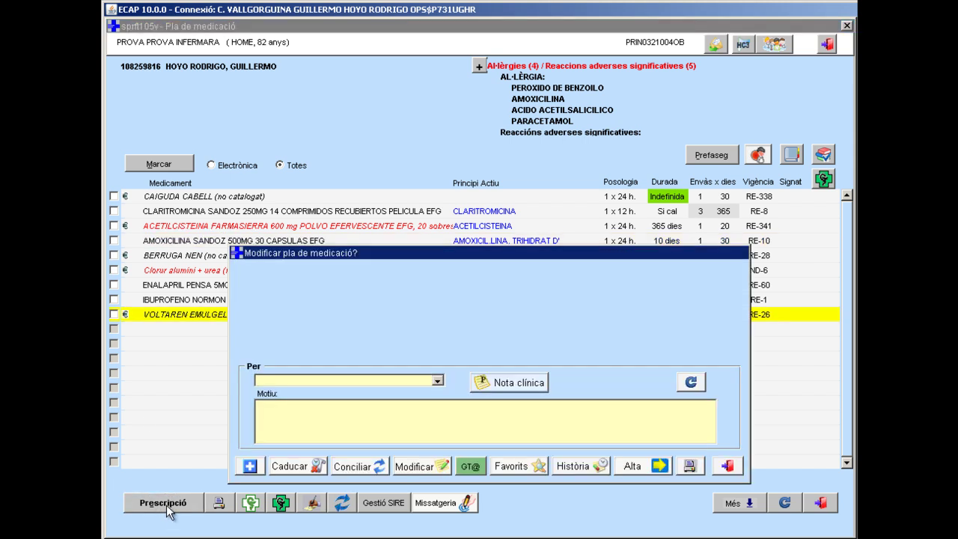
{"action": "left_click", "coordinate": [321, 377]}
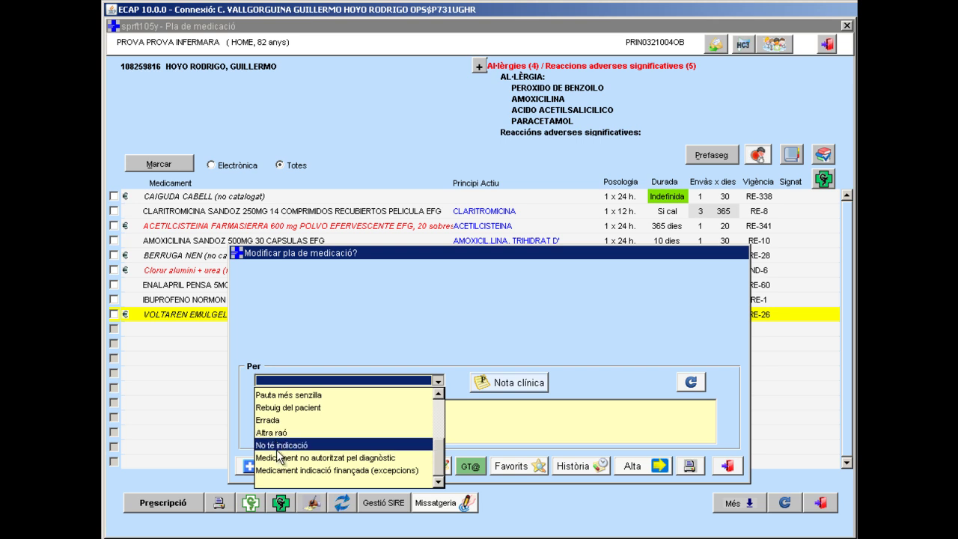
{"action": "left_click", "coordinate": [290, 407]}
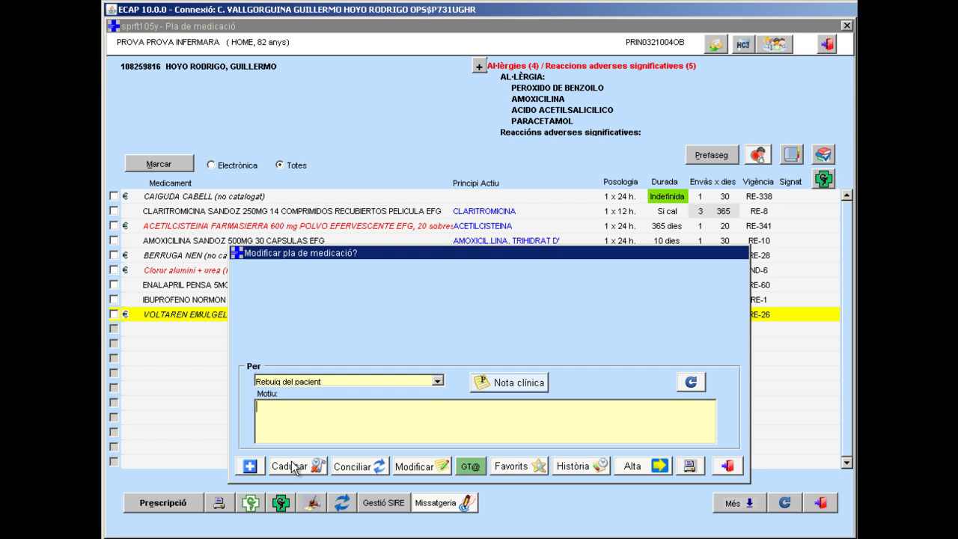
{"action": "type", "text": "EL PACIENTE NO LO QUIERE "}
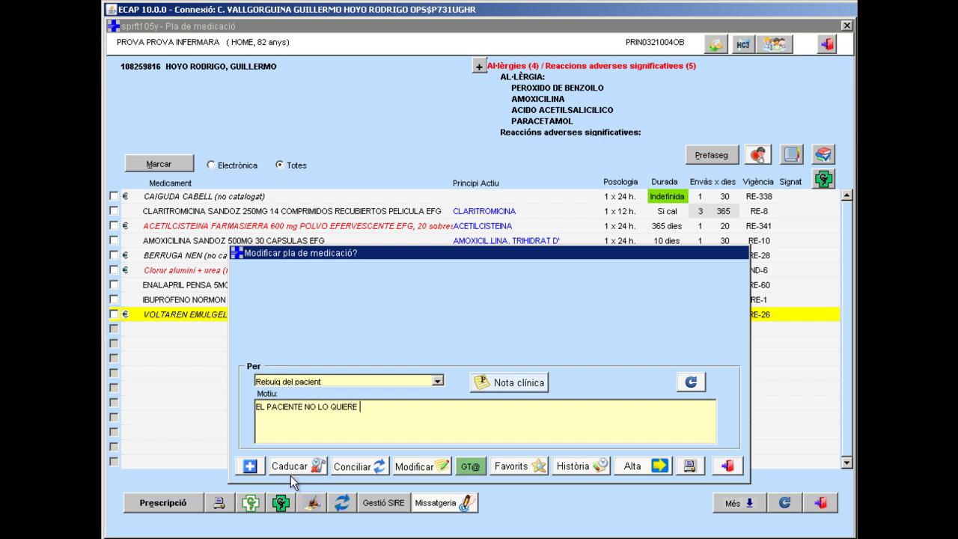
{"action": "type", "text": "TOMAR"}
Expire VOLTAREN EMULGEL 1%, 1 tubo de 60 g, with the entered reason and close the modification dialog
{"action": "left_click", "coordinate": [284, 465]}
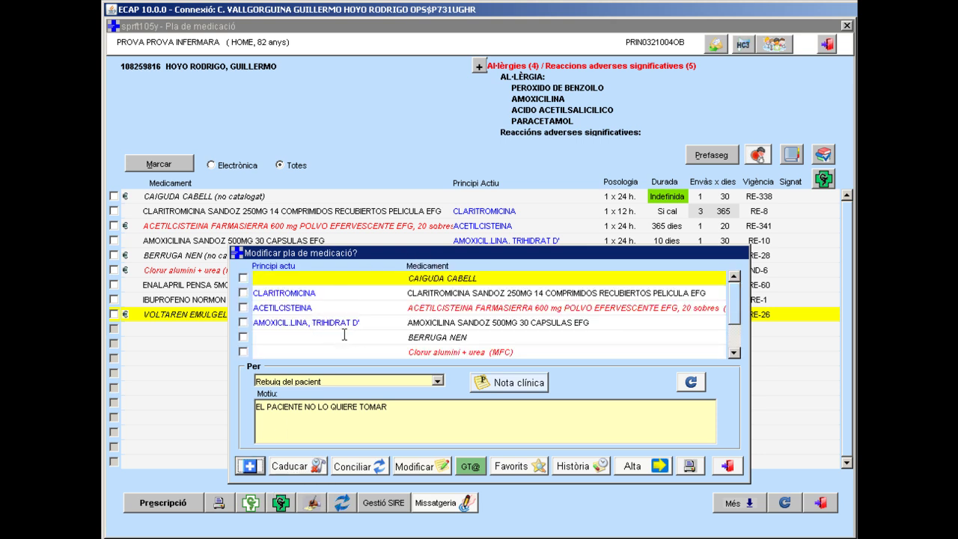
{"action": "scroll", "coordinate": [344, 334], "scroll_direction": "down", "scroll_amount": 1}
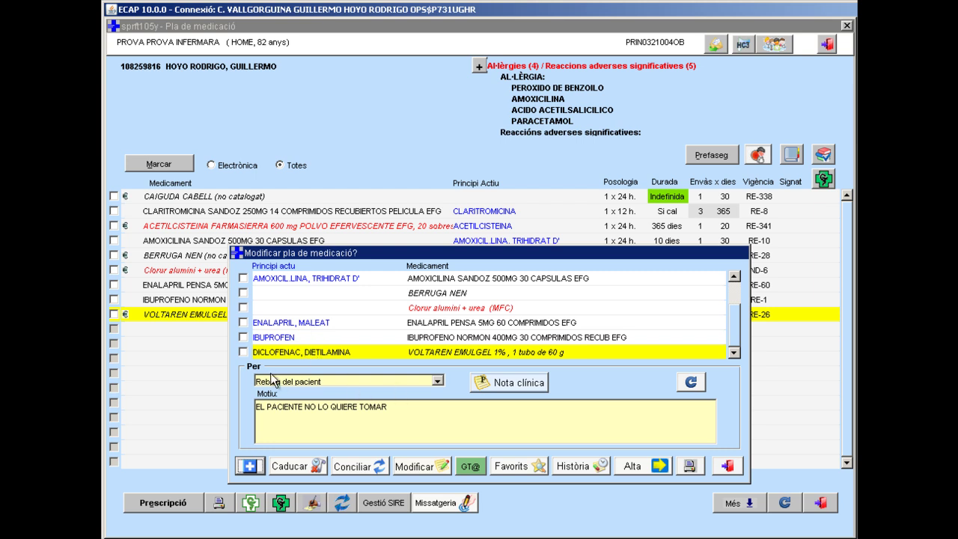
{"action": "left_click", "coordinate": [241, 351]}
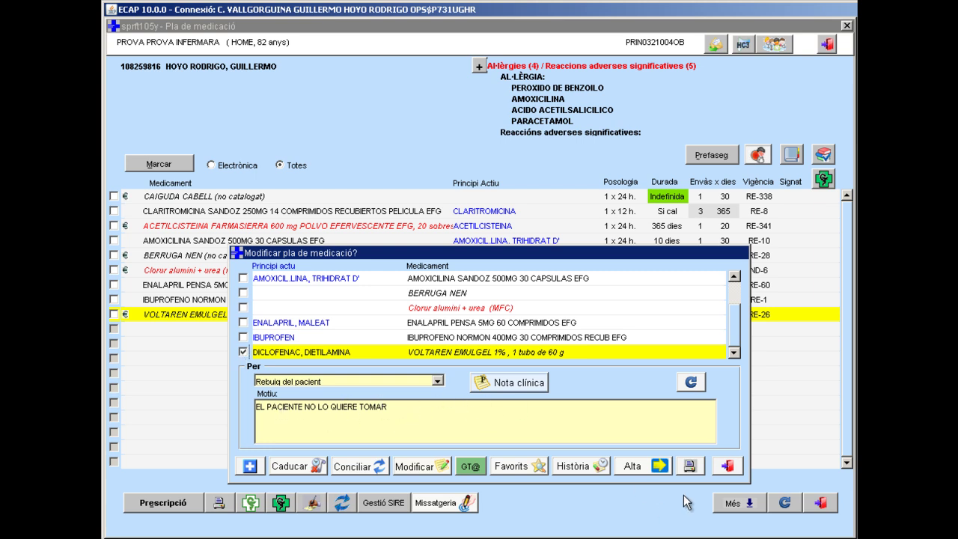
{"action": "left_click", "coordinate": [300, 467]}
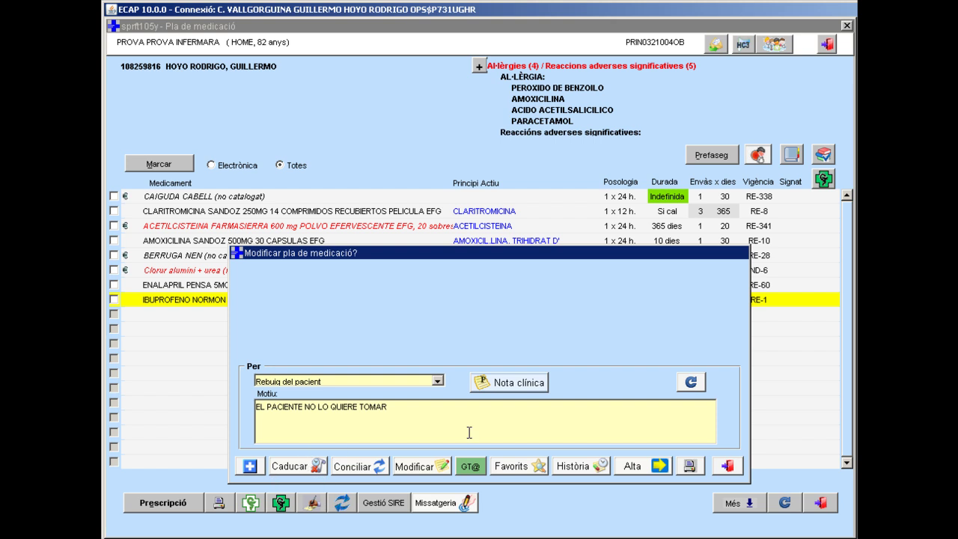
{"action": "left_click", "coordinate": [727, 465]}
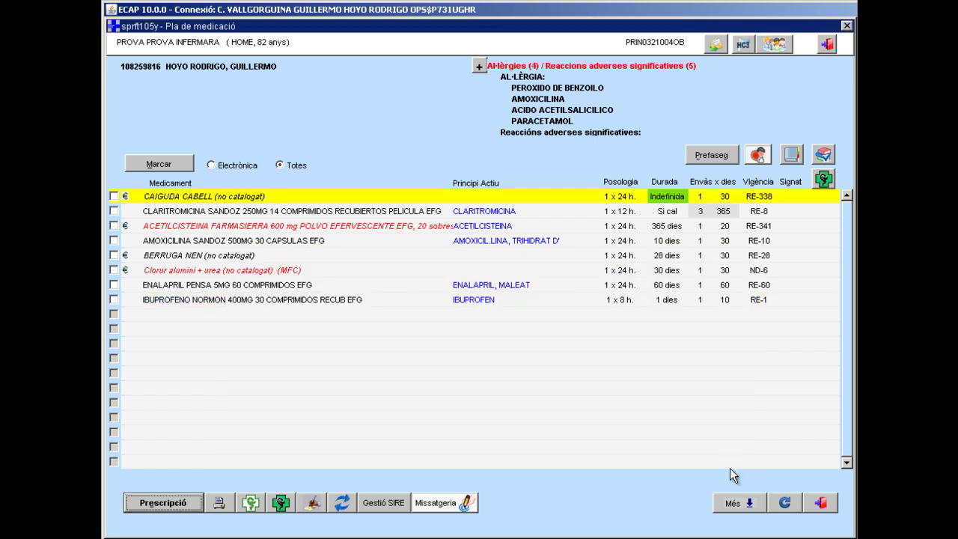
Expire CLARITROMICINA SANDOZ 250MG 14 COMPRIMIDOS from its active prescription details
{"action": "left_click", "coordinate": [189, 211]}
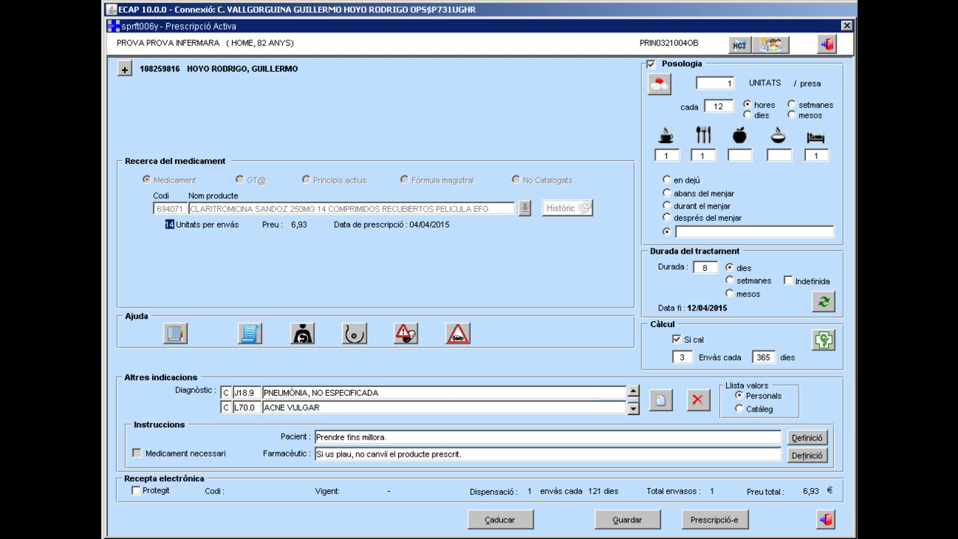
{"action": "left_click", "coordinate": [479, 522]}
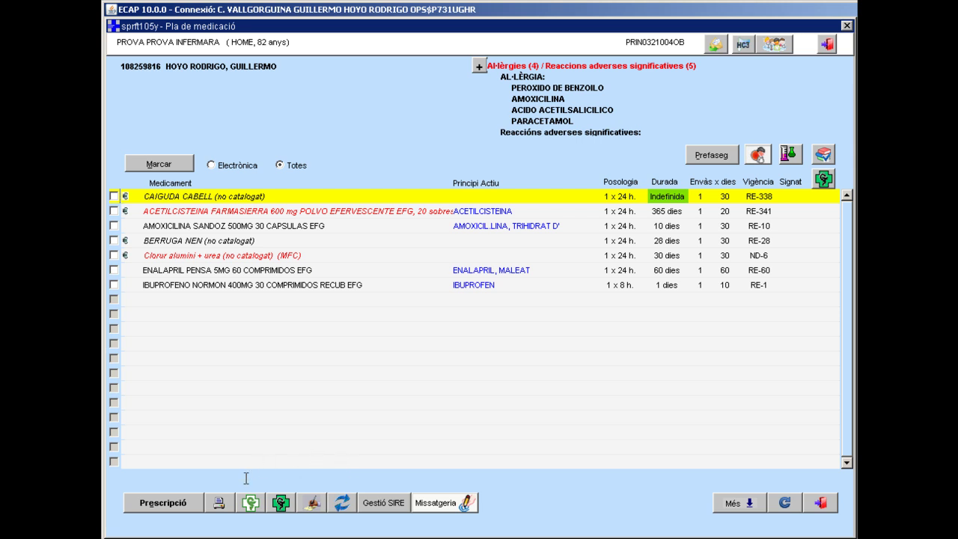
Try to reconcile ACETILCISTEINA FARMASIERRA 600 mg with the reason text "X<X<X<X<X<X<X<X<X<X<X<X<X<X<X", and close the modification dialog
{"action": "left_click", "coordinate": [182, 213]}
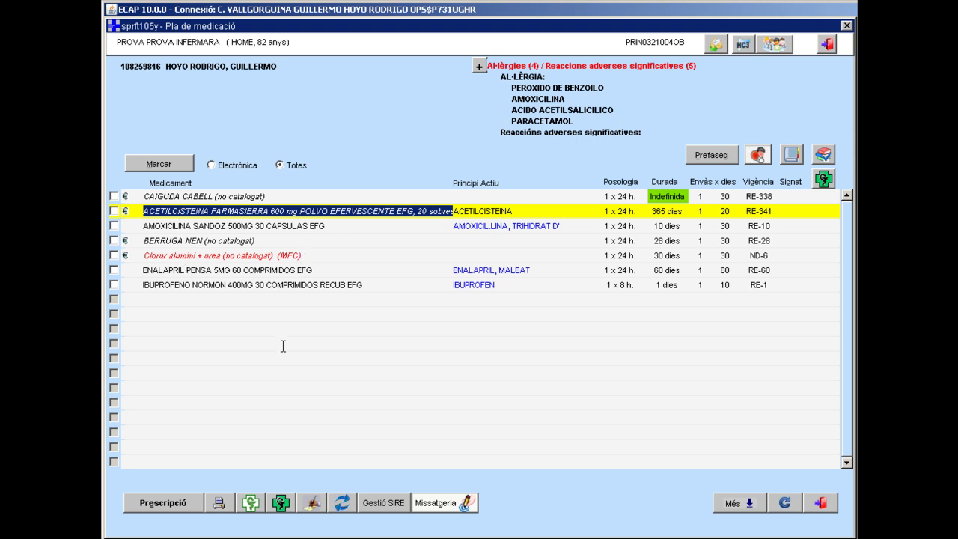
{"action": "left_click", "coordinate": [201, 255]}
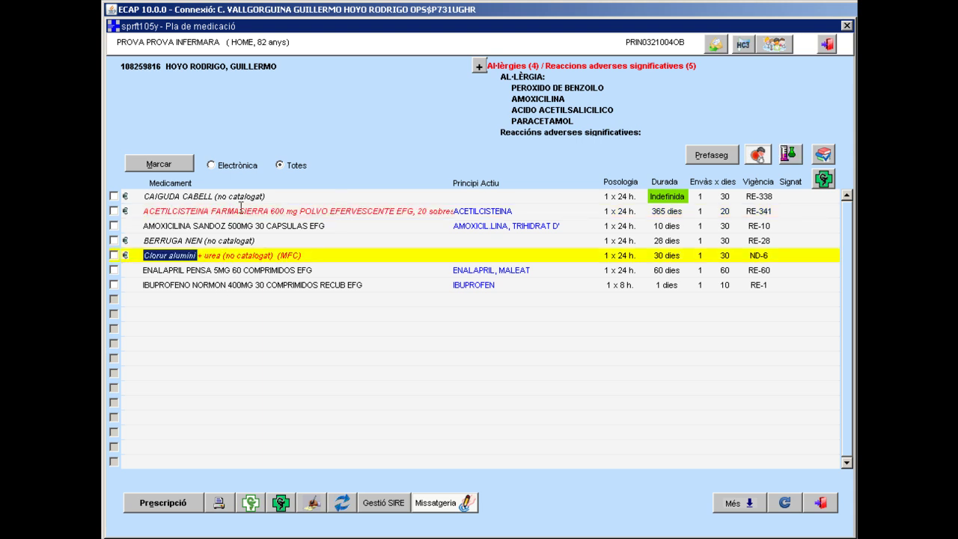
{"action": "left_click", "coordinate": [233, 214]}
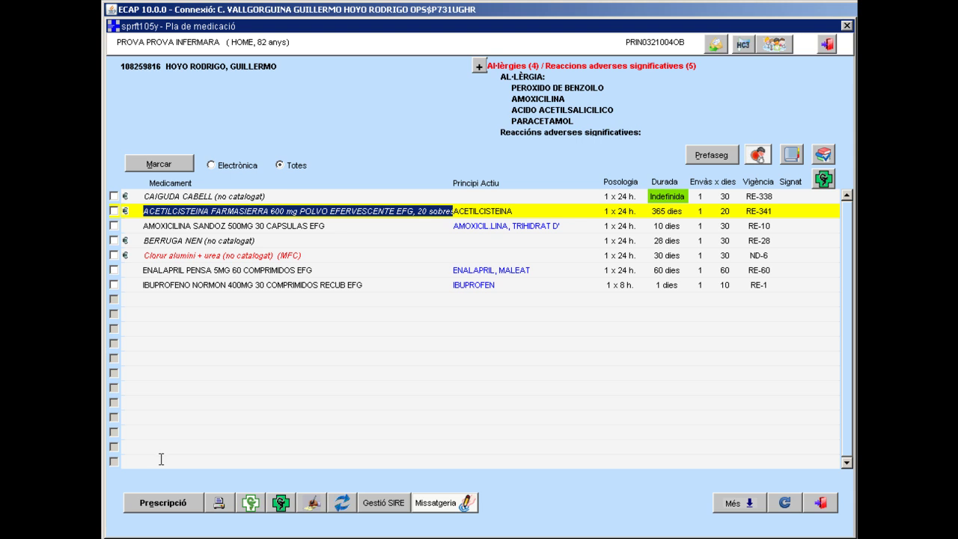
{"action": "left_click", "coordinate": [180, 502]}
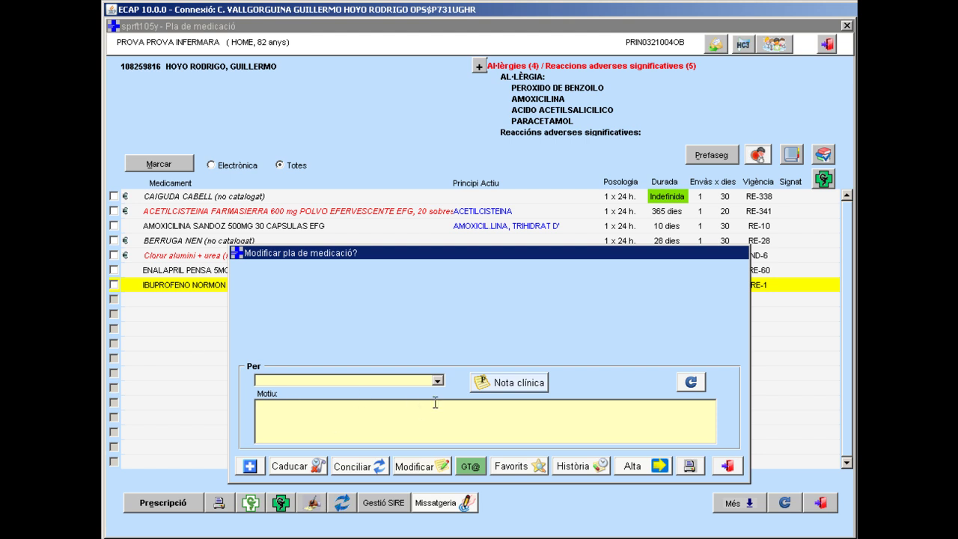
{"action": "left_click", "coordinate": [370, 465]}
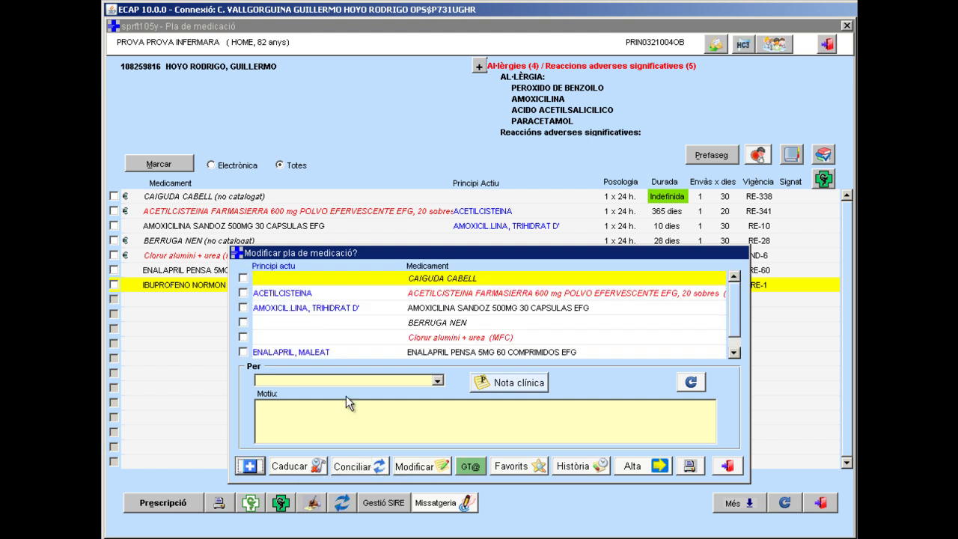
{"action": "left_click", "coordinate": [243, 294]}
{"action": "left_click", "coordinate": [279, 413]}
{"action": "type", "text": "x<x<x<x<x<x<x<x<x<x<x<x<x<x<x"}
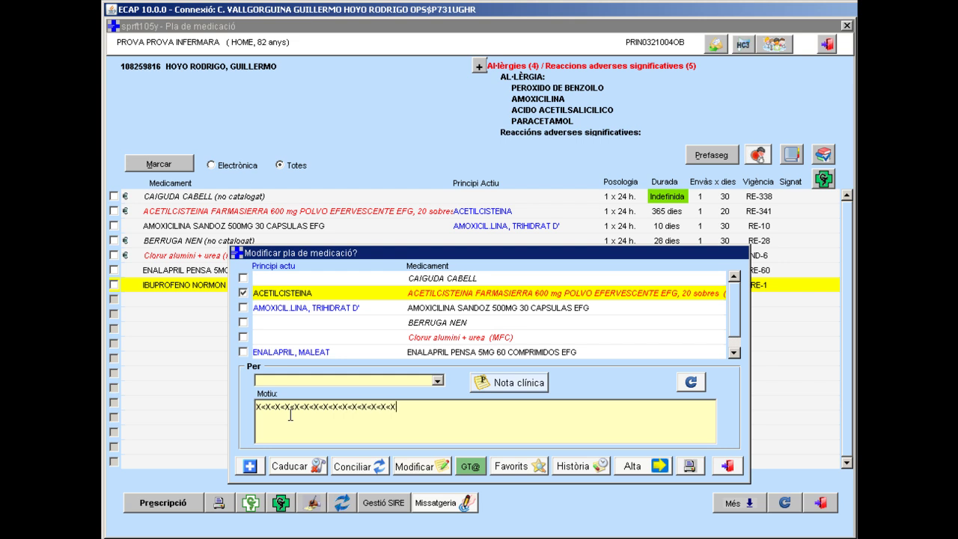
{"action": "left_click", "coordinate": [351, 463]}
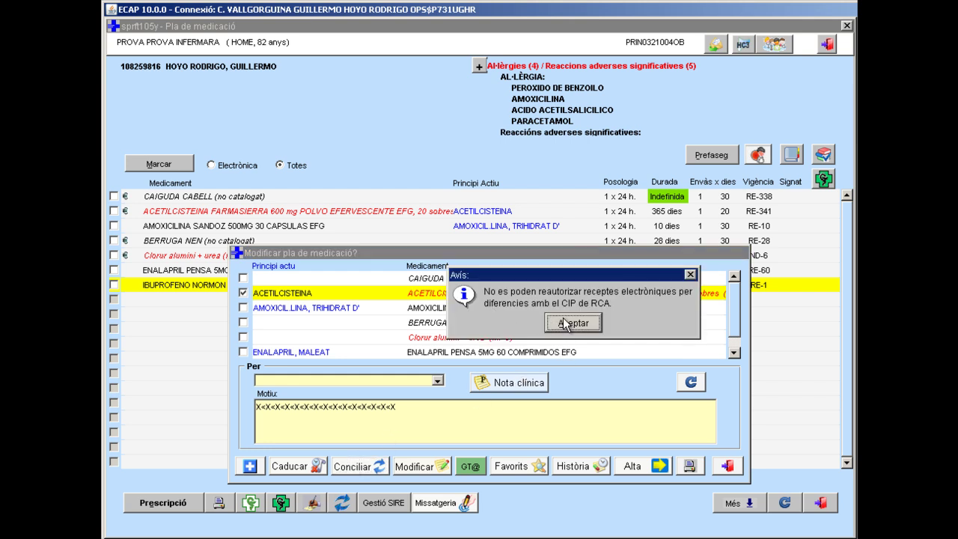
{"action": "left_click", "coordinate": [566, 323]}
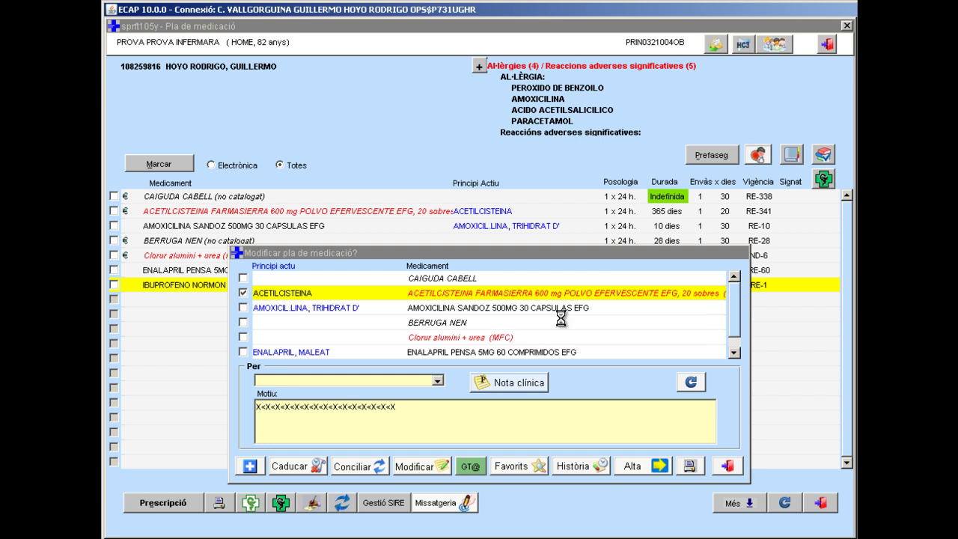
{"action": "left_click", "coordinate": [727, 466]}
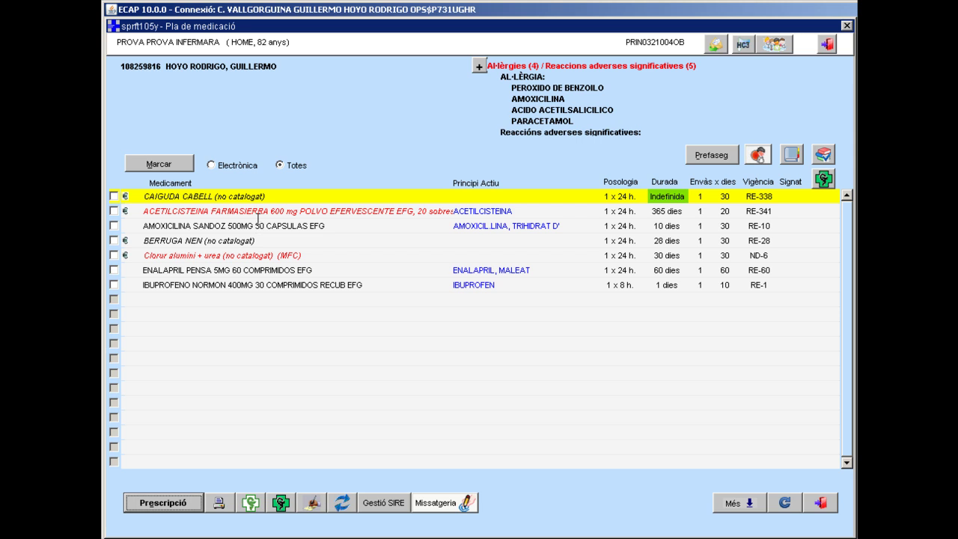
Select ACETILCISTEINA FARMASIERRA 600 mg in the medication plan and open the SIRE electronic prescription management module
{"action": "left_click", "coordinate": [259, 224]}
{"action": "left_click", "coordinate": [265, 213]}
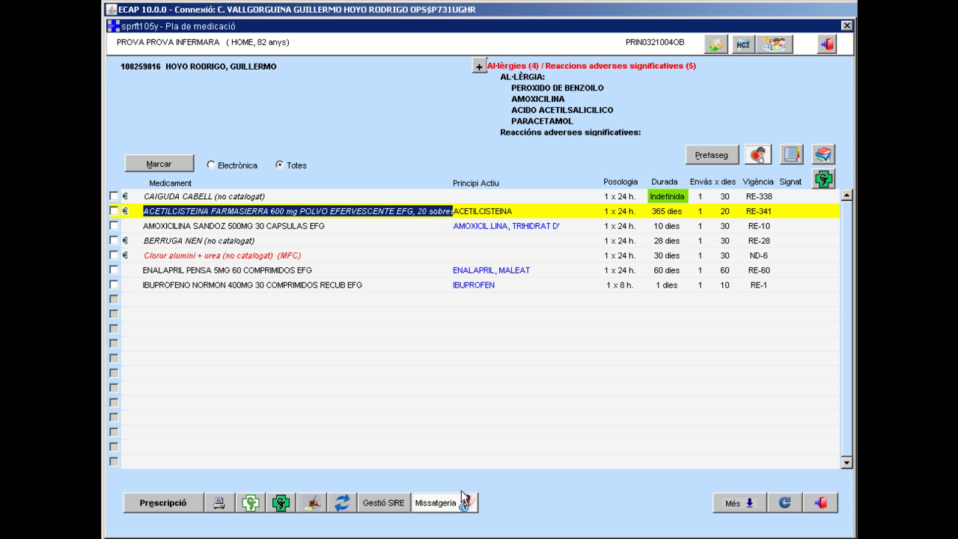
{"action": "left_click", "coordinate": [374, 492]}
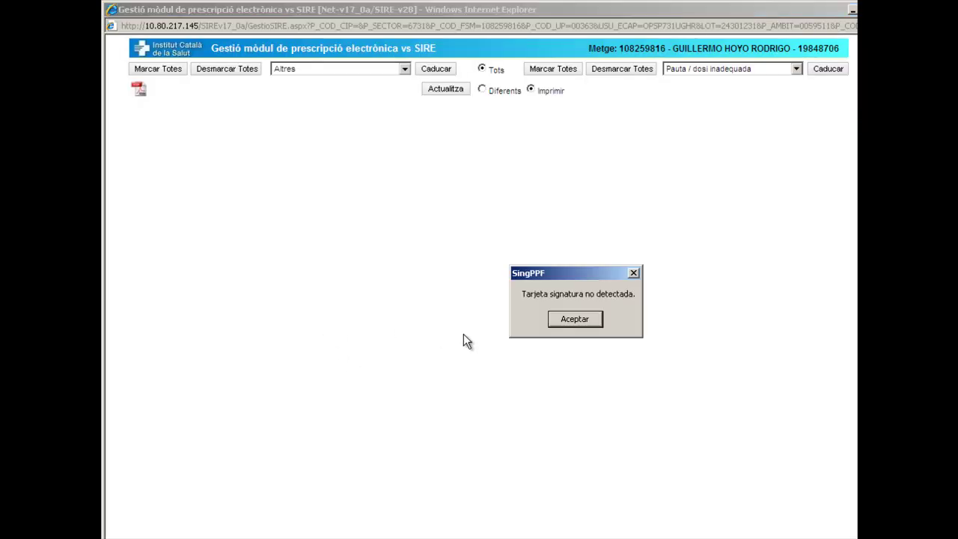
{"action": "left_click", "coordinate": [567, 317]}
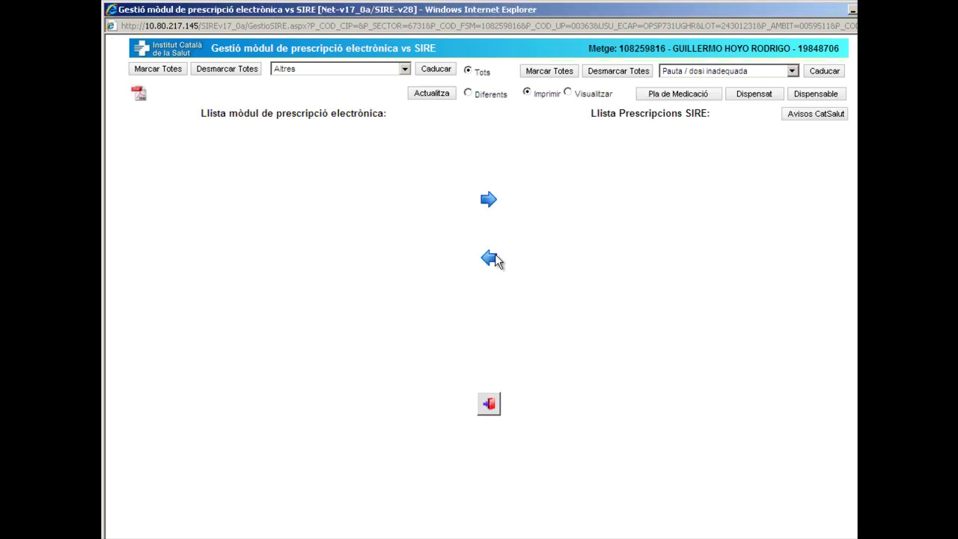